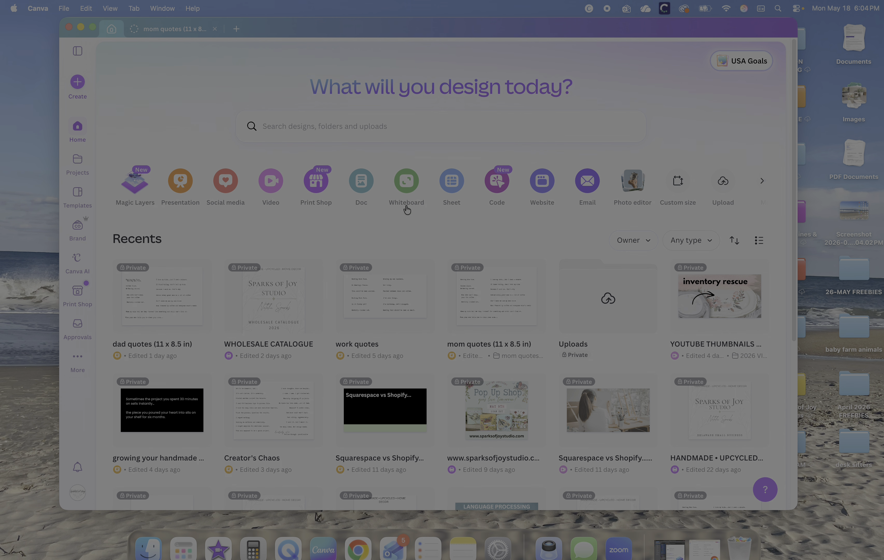
Create a new blank custom-size design using the recent 8.5 × 11 in size.
{"action": "left_click", "coordinate": [78, 82]}
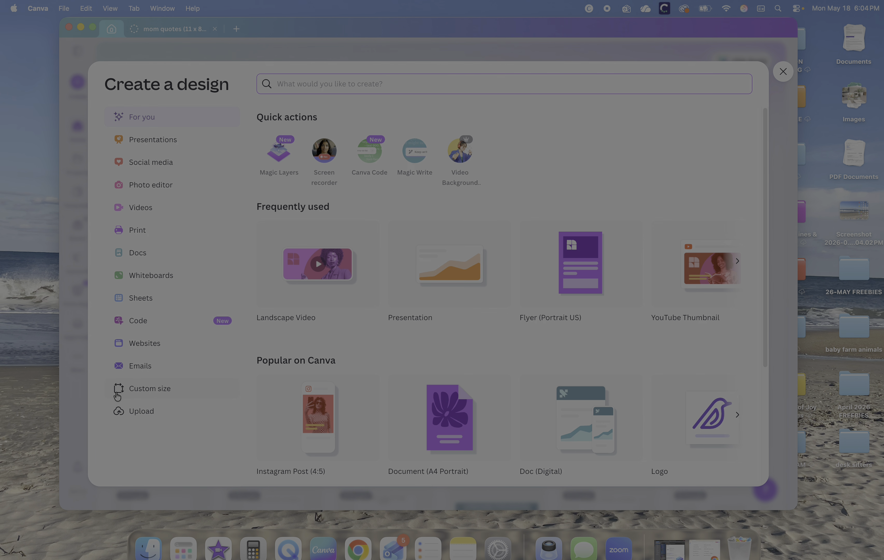
{"action": "left_click", "coordinate": [142, 392]}
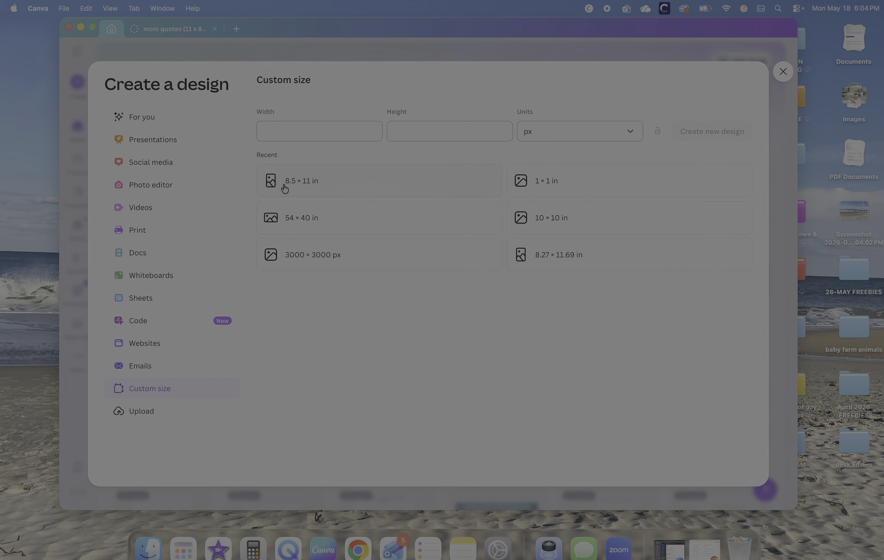
{"action": "left_click", "coordinate": [323, 186]}
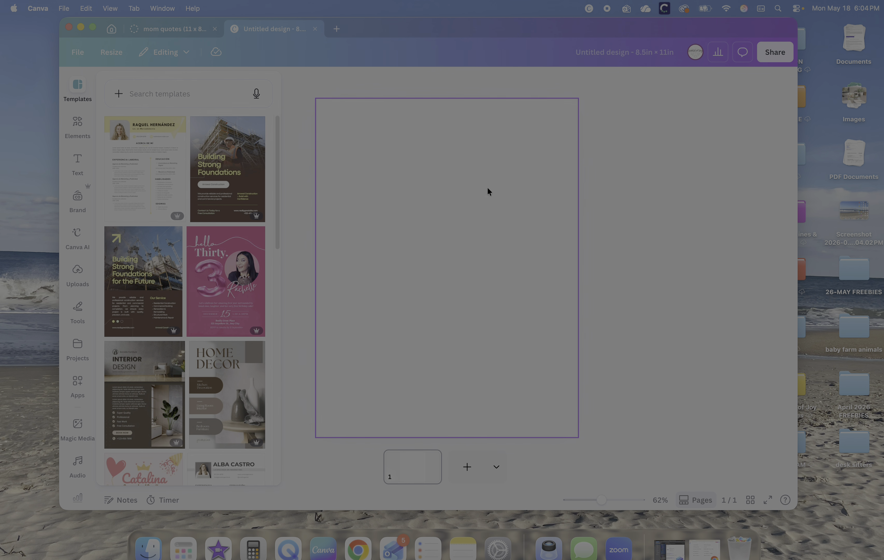
{"action": "left_click", "coordinate": [323, 258]}
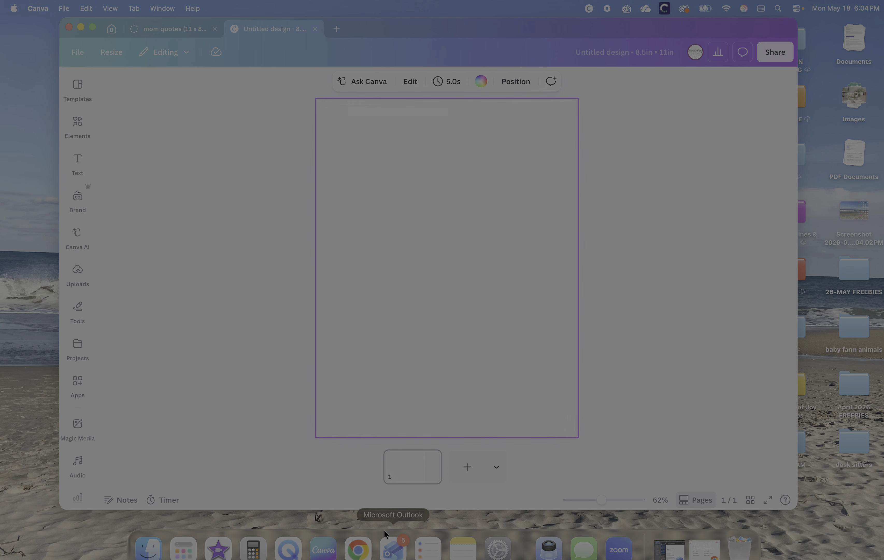
Switch to Finder, narrow its window and move it beside the page, and open the 0digital folder in Downloads.
{"action": "left_click", "coordinate": [151, 548]}
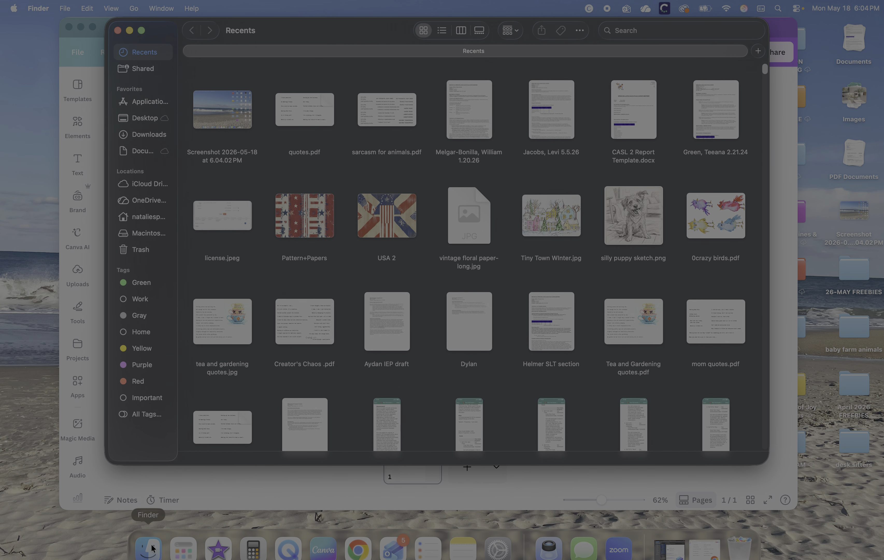
{"action": "left_click_drag", "start_coordinate": [761, 458], "coordinate": [352, 467]}
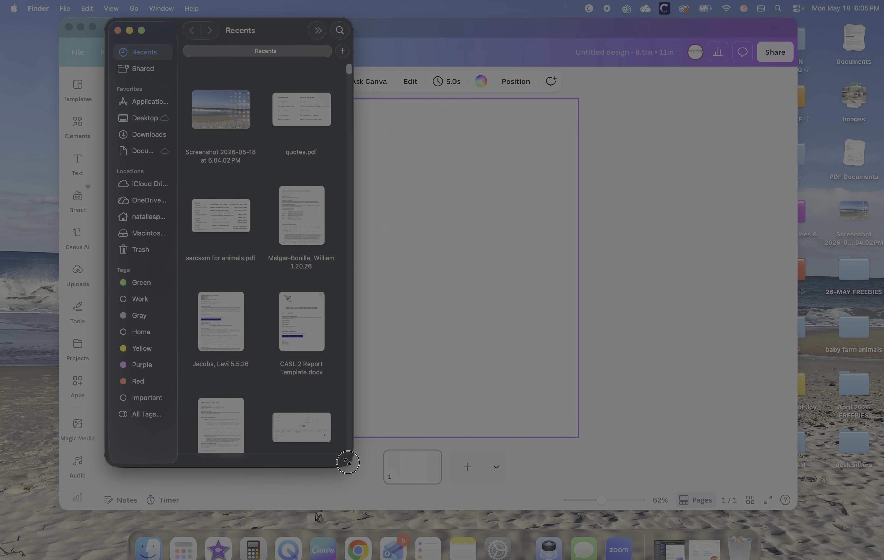
{"action": "left_click_drag", "start_coordinate": [289, 31], "coordinate": [174, 38]}
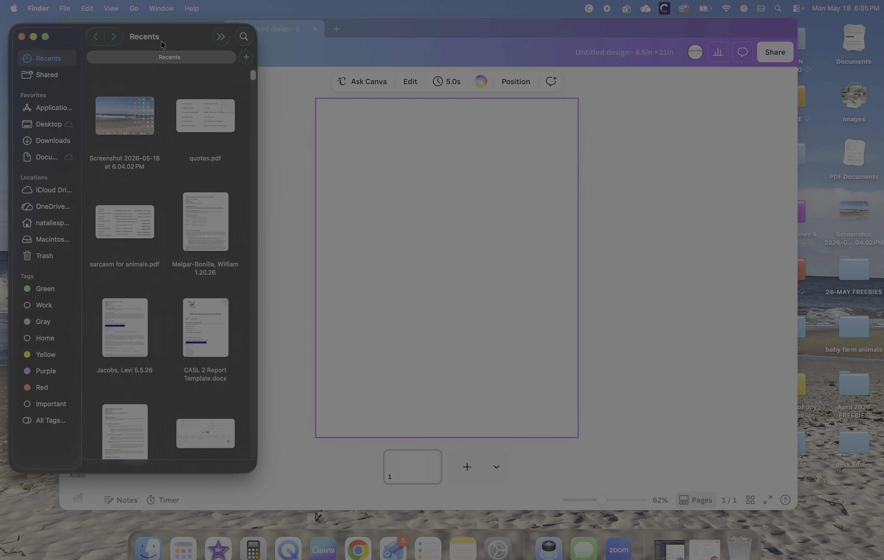
{"action": "left_click", "coordinate": [52, 142]}
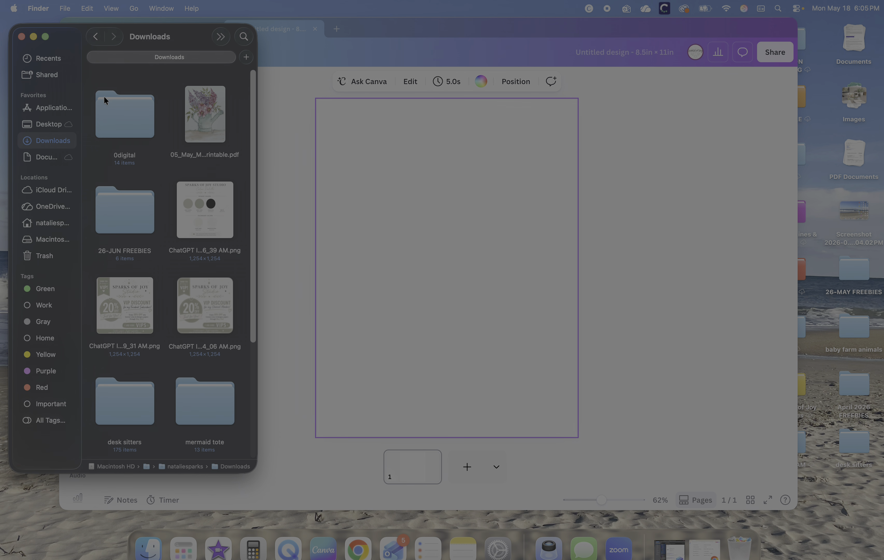
{"action": "double_click", "coordinate": [129, 118]}
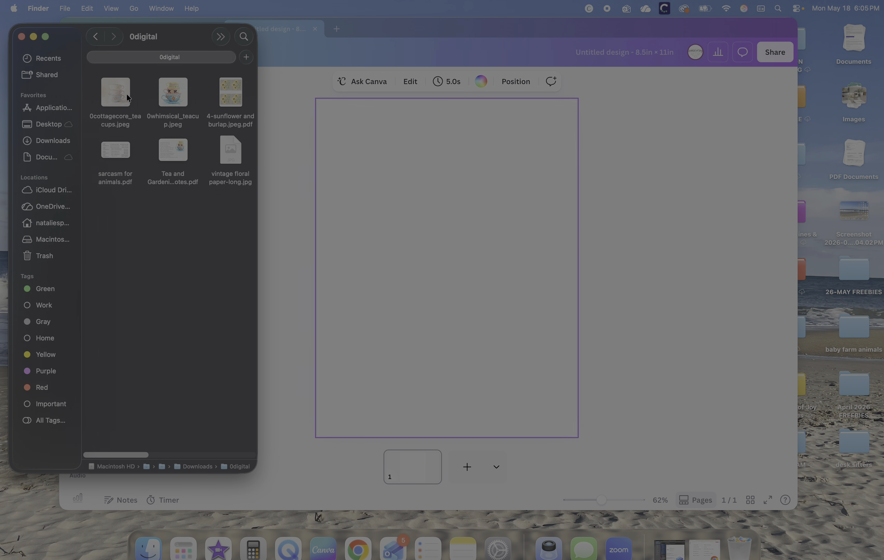
{"action": "left_click", "coordinate": [172, 99]}
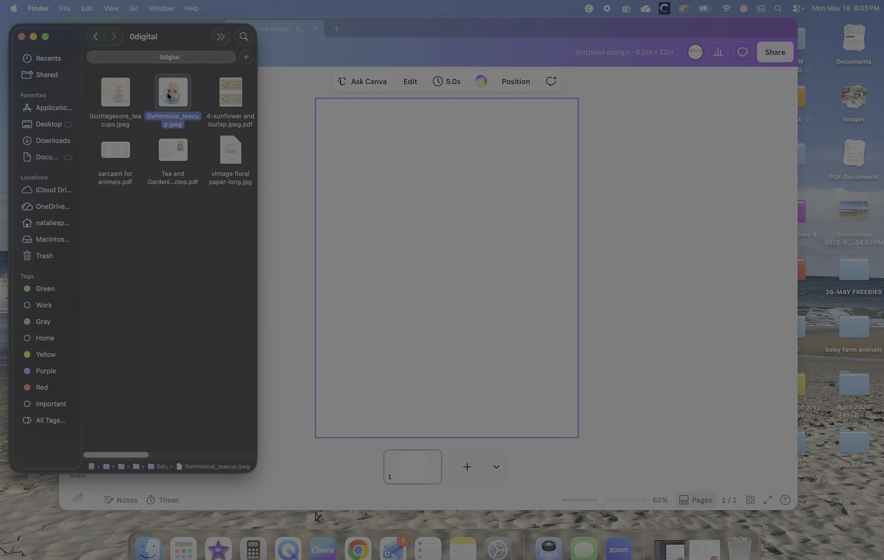
{"action": "mouse_move", "coordinate": [174, 91]}
{"action": "left_mouse_down"}
{"action": "mouse_move", "coordinate": [188, 112]}
{"action": "mouse_move", "coordinate": [173, 88]}
{"action": "left_mouse_up"}
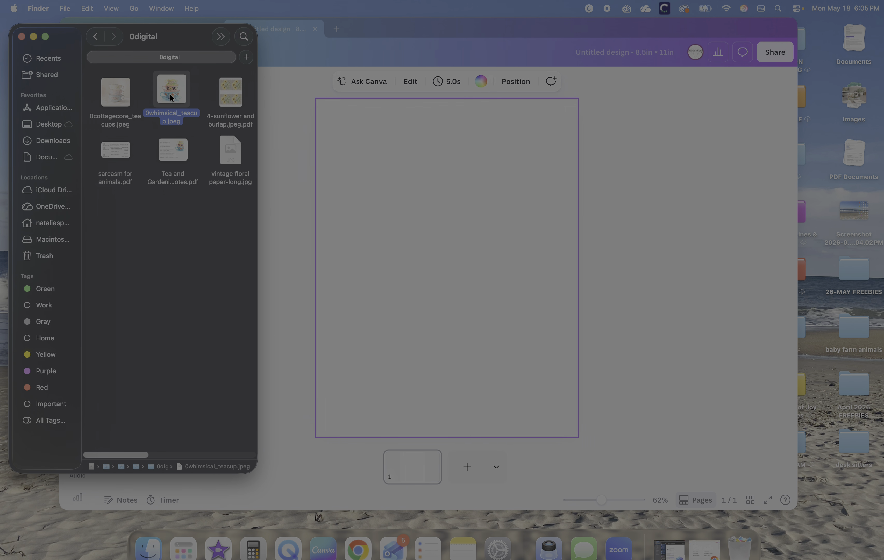
{"action": "mouse_move", "coordinate": [171, 97]}
{"action": "left_mouse_down"}
{"action": "mouse_move", "coordinate": [170, 147]}
{"action": "mouse_move", "coordinate": [211, 85]}
{"action": "mouse_move", "coordinate": [191, 89]}
{"action": "mouse_move", "coordinate": [179, 107]}
{"action": "mouse_move", "coordinate": [170, 100]}
{"action": "left_mouse_up"}
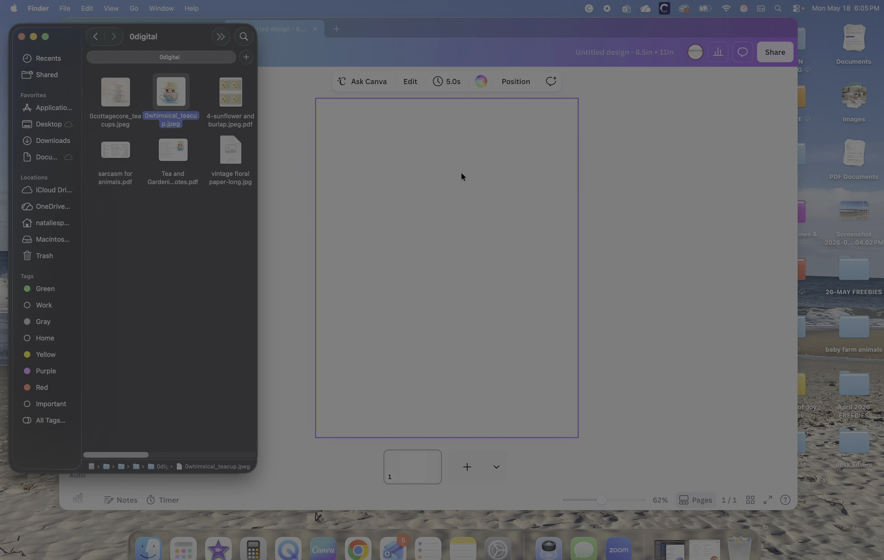
{"action": "left_click", "coordinate": [54, 141]}
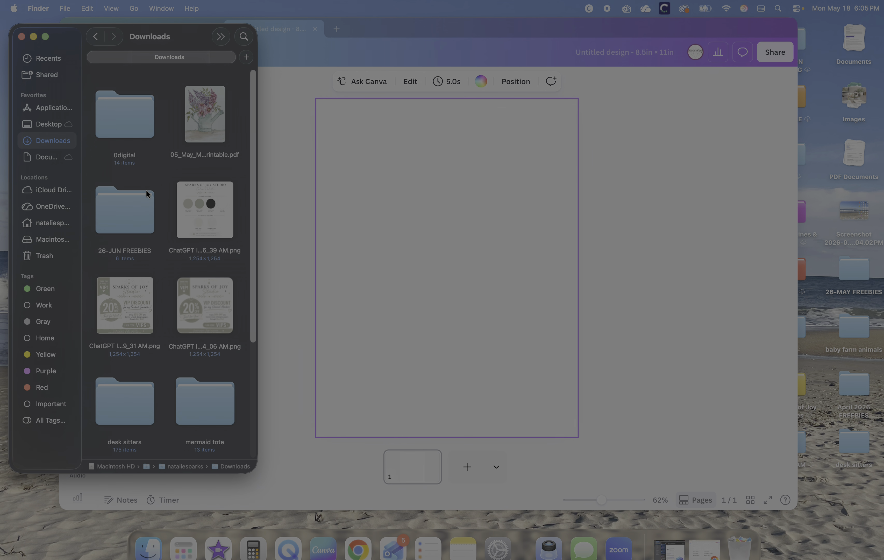
{"action": "double_click", "coordinate": [136, 122]}
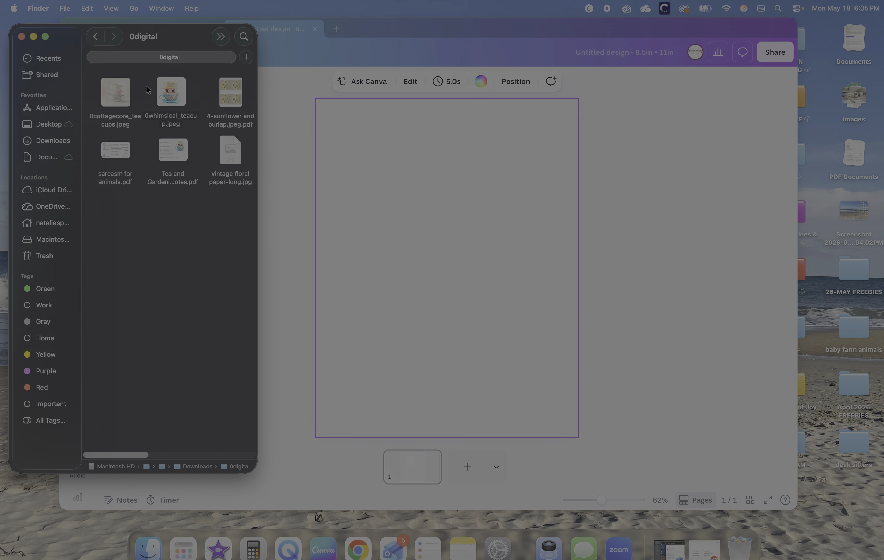
Place 0cottagecore_teacups.jpeg from the 0digital folder on the Canva page and align it with the page's upper-left corner.
{"action": "left_click_drag", "start_coordinate": [116, 97], "coordinate": [391, 209]}
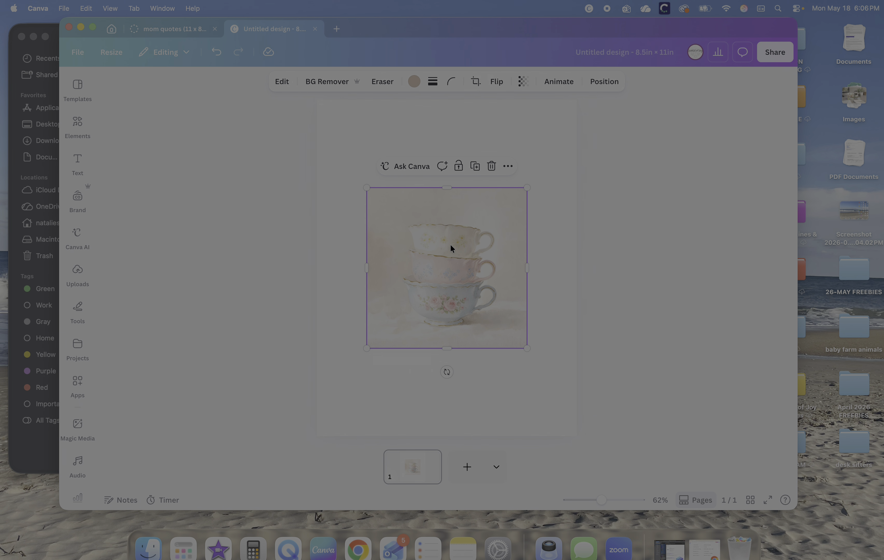
{"action": "left_click_drag", "start_coordinate": [455, 266], "coordinate": [407, 177]}
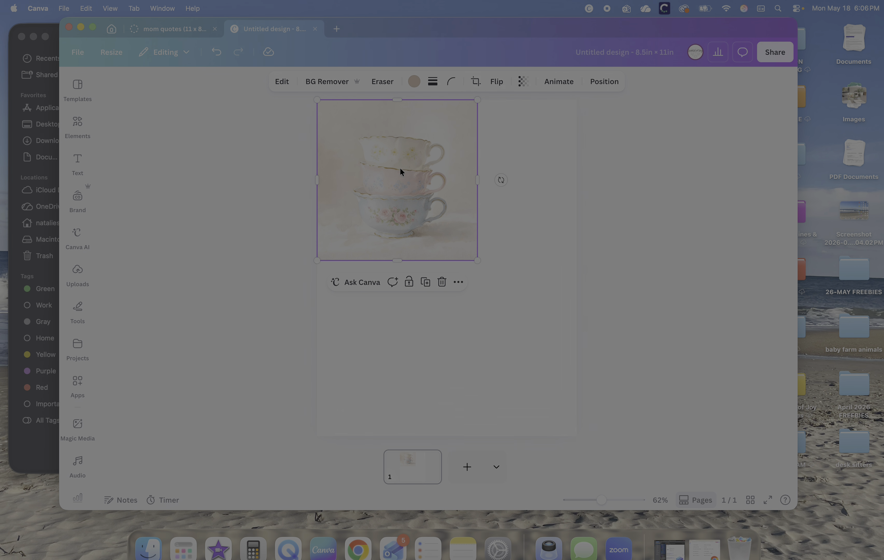
{"action": "mouse_move", "coordinate": [386, 139]}
{"action": "left_mouse_down"}
{"action": "mouse_move", "coordinate": [456, 244]}
{"action": "mouse_move", "coordinate": [430, 158]}
{"action": "mouse_move", "coordinate": [390, 134]}
{"action": "mouse_move", "coordinate": [384, 140]}
{"action": "left_mouse_up"}
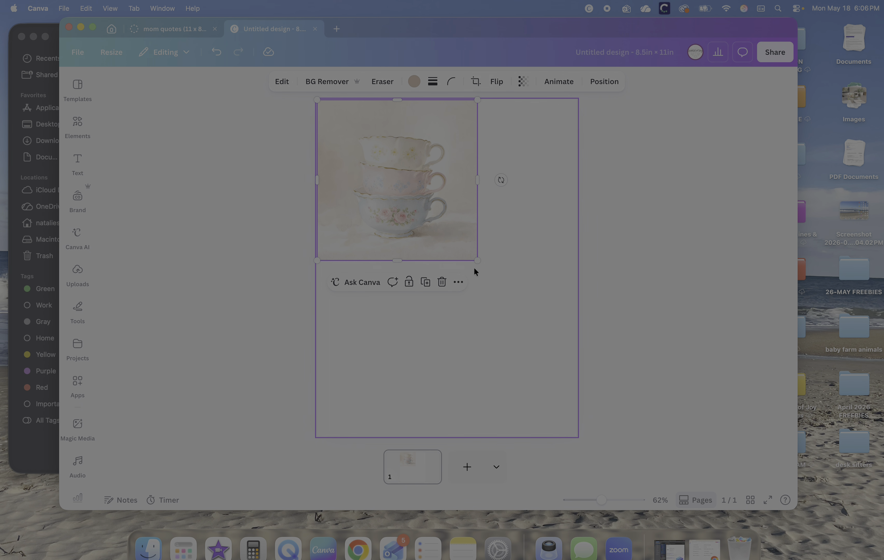
Shrink the teacup image to about 4.2 × 4.2 in so it spans half the page width.
{"action": "left_click_drag", "start_coordinate": [478, 260], "coordinate": [432, 247]}
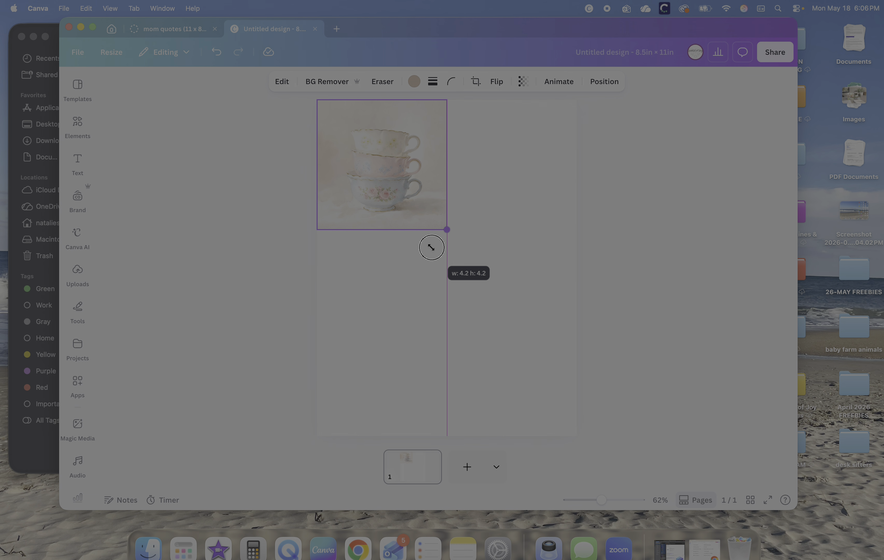
{"action": "left_click_drag", "start_coordinate": [431, 247], "coordinate": [430, 246]}
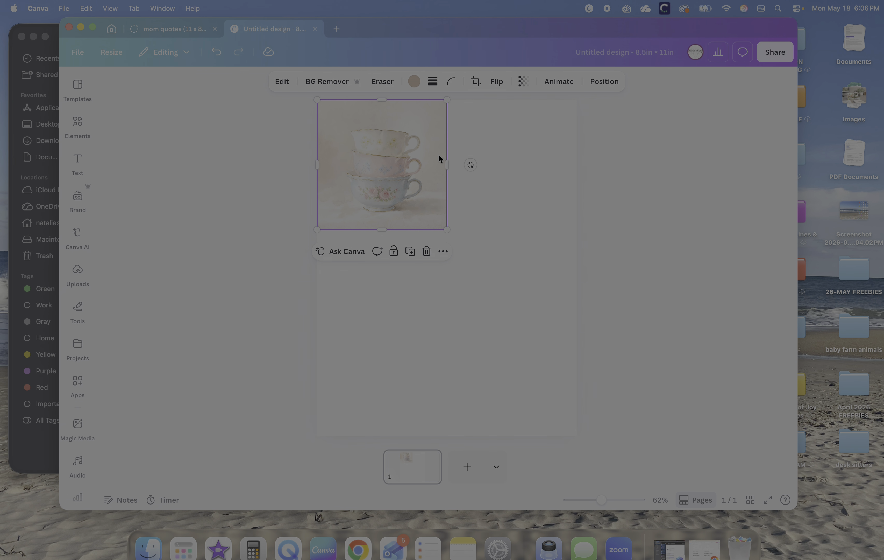
{"action": "left_click", "coordinate": [634, 159]}
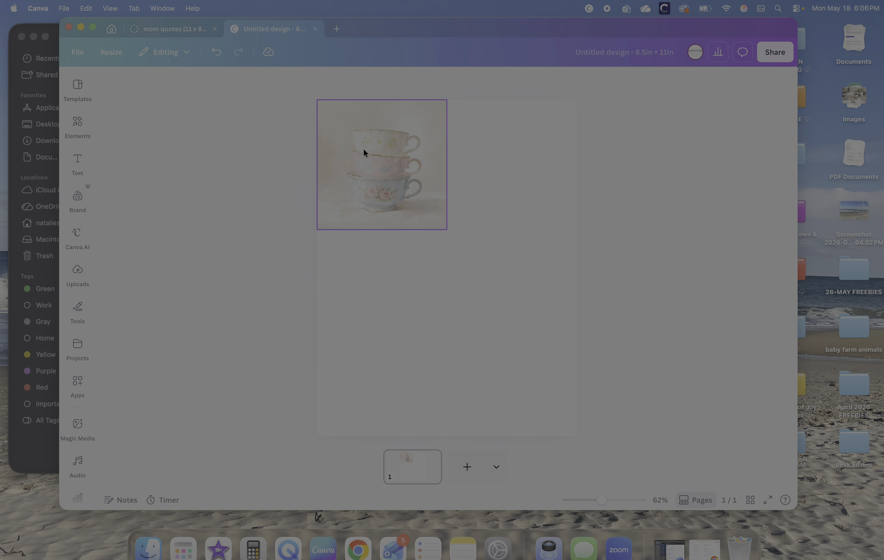
Duplicate the teacup image and place the copy flush beside the original to complete the first row.
{"action": "left_click", "coordinate": [384, 158]}
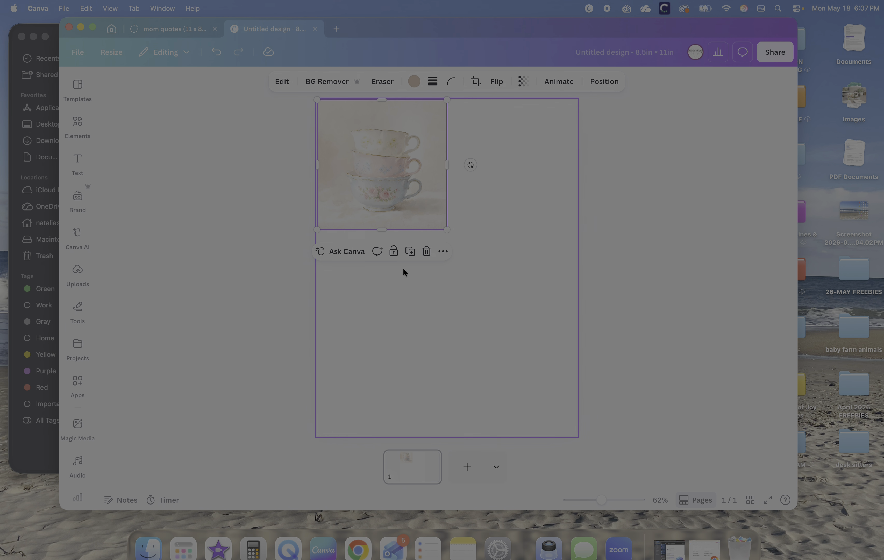
{"action": "left_click", "coordinate": [410, 251]}
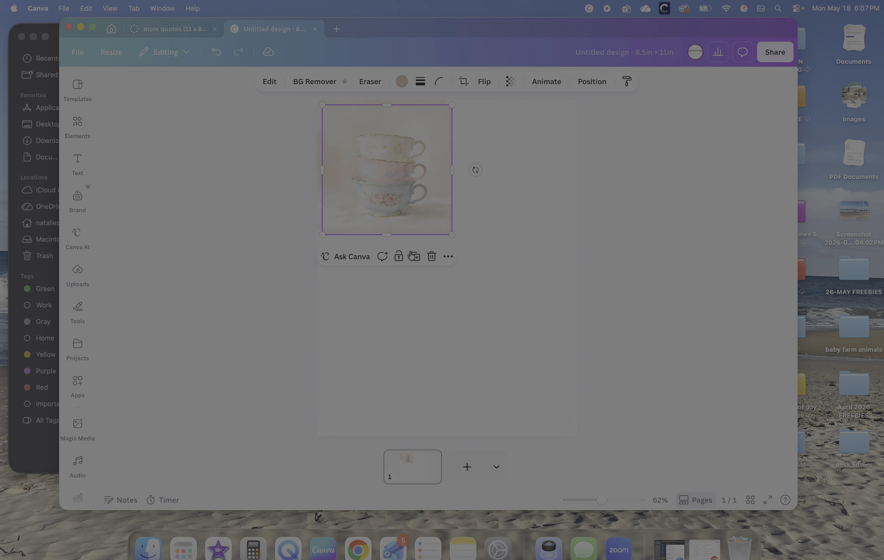
{"action": "left_click_drag", "start_coordinate": [357, 182], "coordinate": [483, 173]}
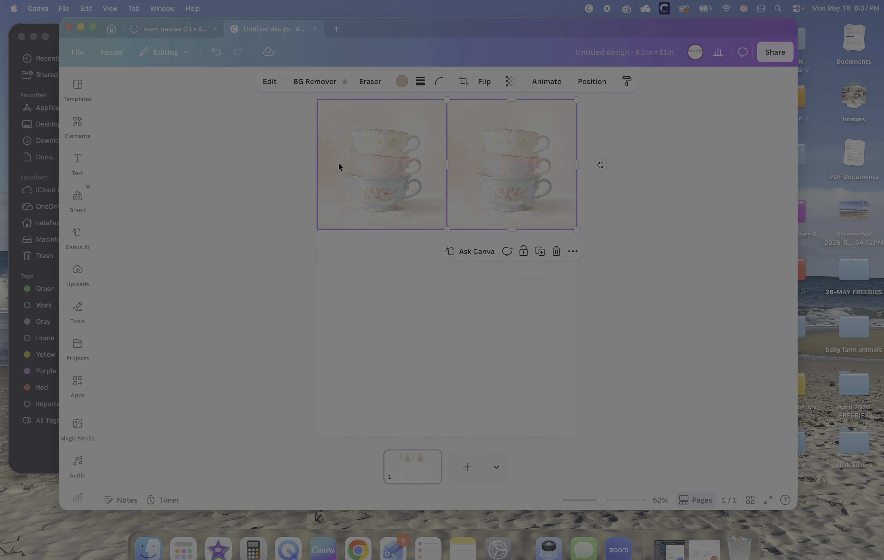
{"action": "left_click", "coordinate": [654, 202]}
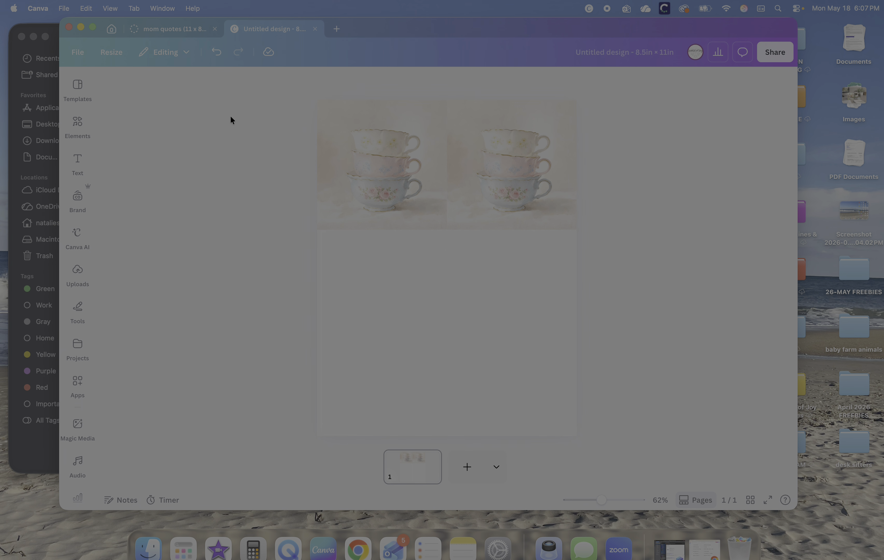
Duplicate the teacup image twice and arrange the two copies side by side as a second row directly beneath the first.
{"action": "left_click", "coordinate": [489, 197]}
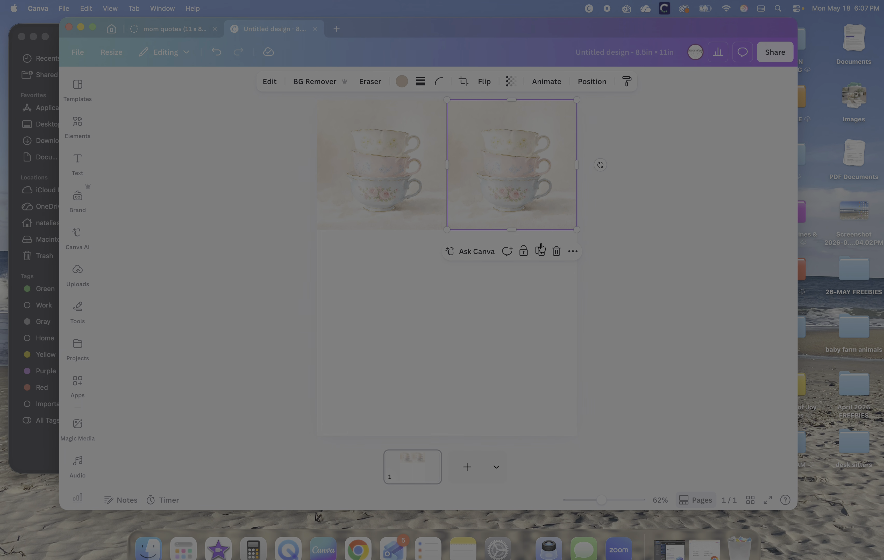
{"action": "left_click", "coordinate": [544, 256]}
{"action": "left_click_drag", "start_coordinate": [520, 183], "coordinate": [386, 305]}
{"action": "left_click", "coordinate": [522, 160]}
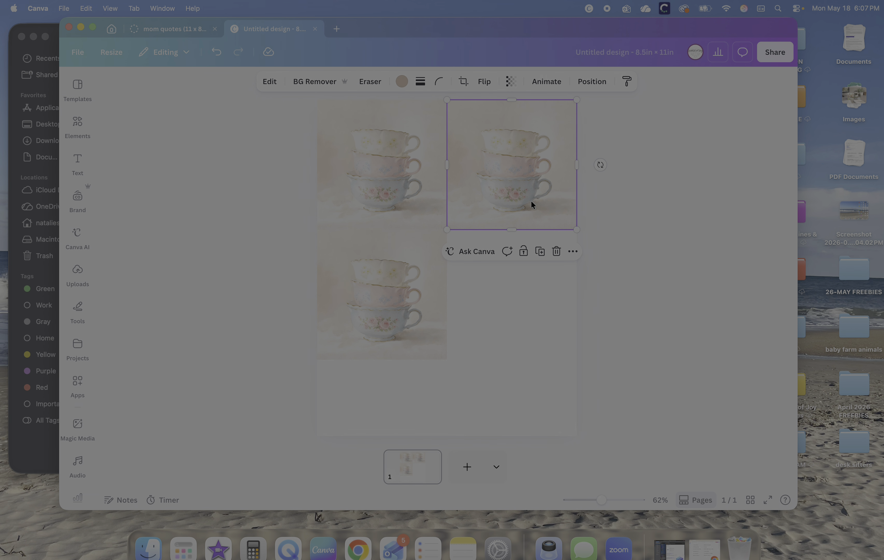
{"action": "left_click", "coordinate": [540, 252]}
{"action": "left_click_drag", "start_coordinate": [513, 154], "coordinate": [507, 277]}
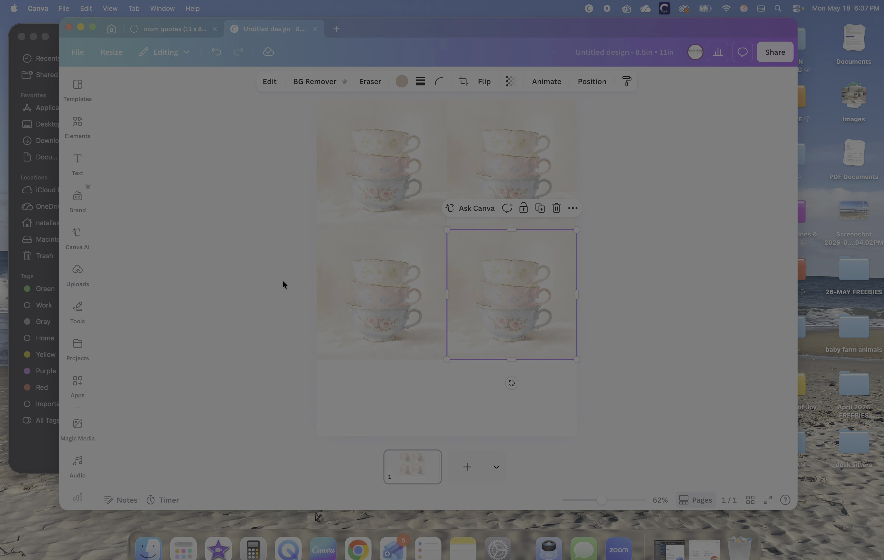
Add two more copies of the teacup image as a third row running off the page's lower edge.
{"action": "left_click", "coordinate": [415, 343], "text": "shift"}
{"action": "left_click", "coordinate": [540, 208]}
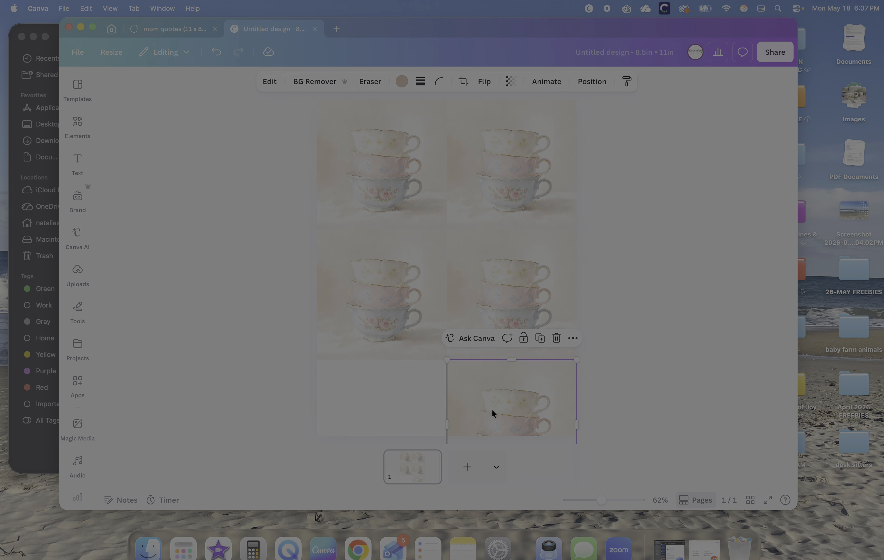
{"action": "left_click", "coordinate": [395, 284]}
{"action": "left_click_drag", "start_coordinate": [416, 271], "coordinate": [415, 400]}
{"action": "left_click", "coordinate": [657, 294]}
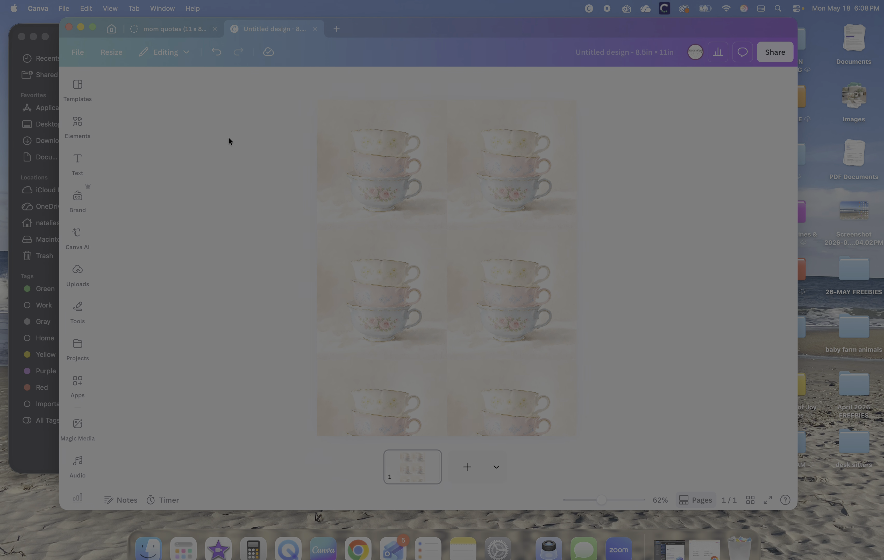
Select all six teacup images on the page and group them.
{"action": "left_click_drag", "start_coordinate": [302, 145], "coordinate": [502, 429]}
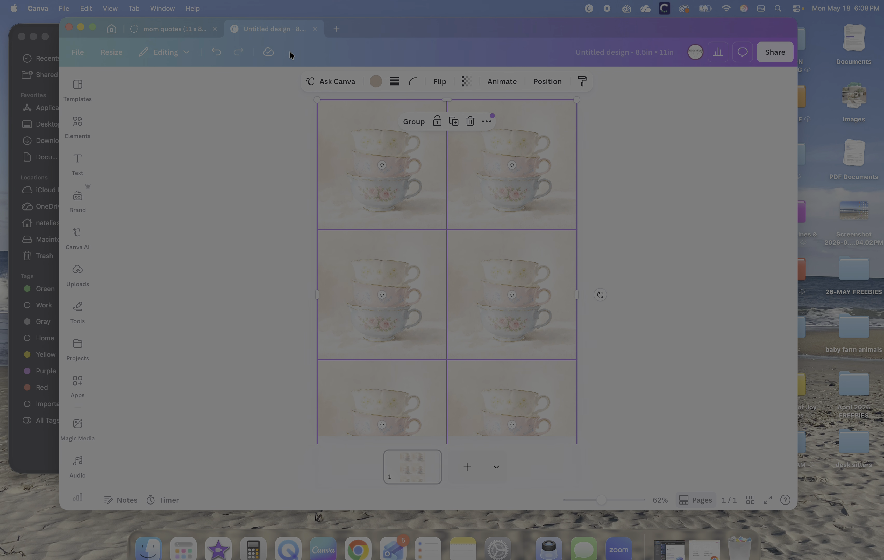
{"action": "left_click", "coordinate": [158, 227]}
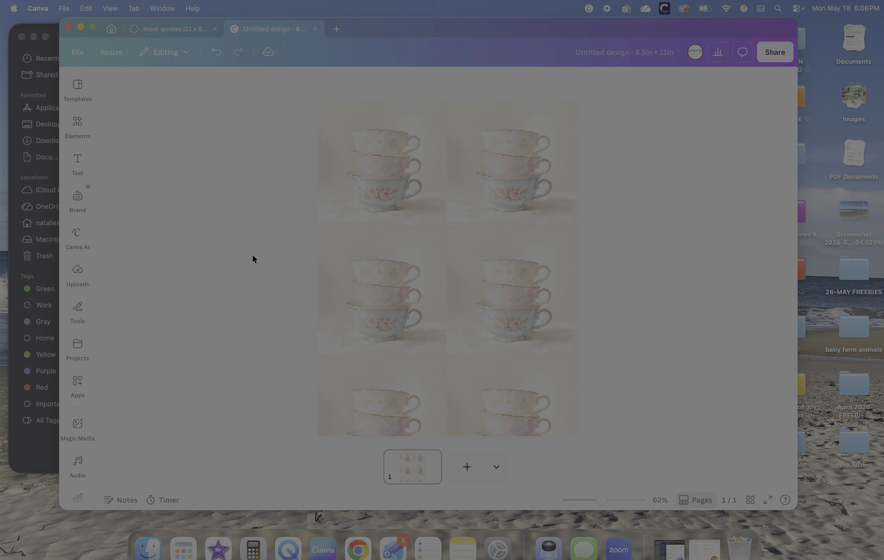
{"action": "key", "text": "super+a"}
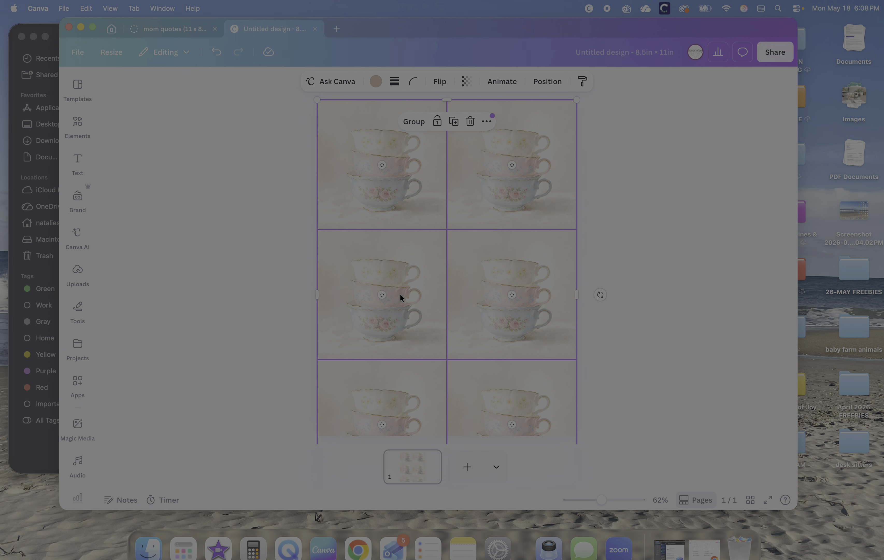
{"action": "left_click", "coordinate": [414, 121]}
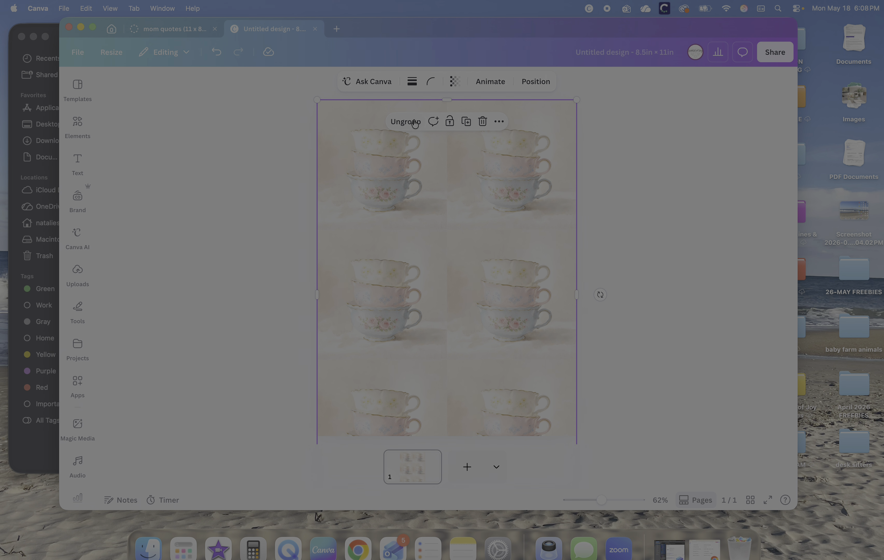
Scale the image group down to fit the page height and stretch it to the page's full width, about 8.5 × 11.1 in.
{"action": "left_click", "coordinate": [575, 101]}
{"action": "left_click_drag", "start_coordinate": [575, 101], "coordinate": [557, 127]}
{"action": "mouse_move", "coordinate": [539, 167]}
{"action": "left_mouse_down"}
{"action": "mouse_move", "coordinate": [528, 184]}
{"action": "mouse_move", "coordinate": [523, 171]}
{"action": "left_mouse_up"}
{"action": "left_click_drag", "start_coordinate": [560, 99], "coordinate": [542, 121]}
{"action": "left_click_drag", "start_coordinate": [479, 231], "coordinate": [482, 199]}
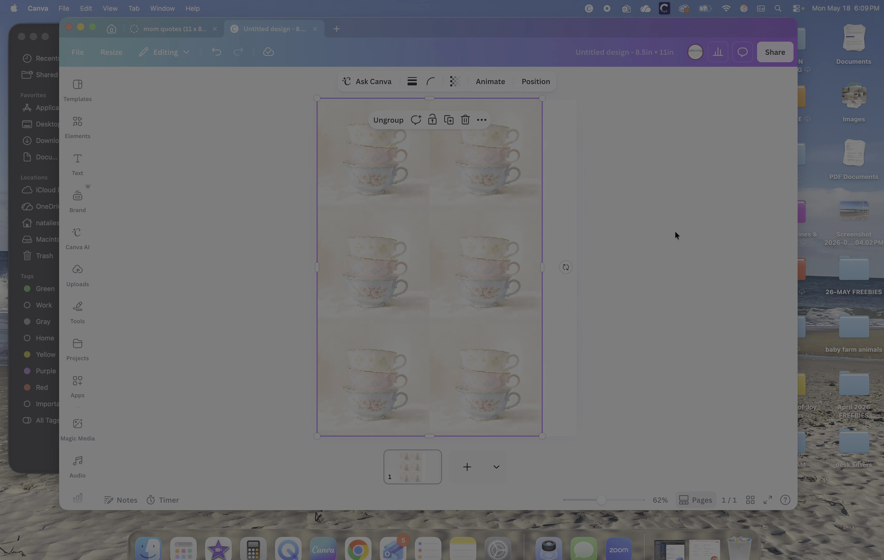
{"action": "left_click", "coordinate": [543, 268]}
{"action": "left_click_drag", "start_coordinate": [543, 269], "coordinate": [576, 272]}
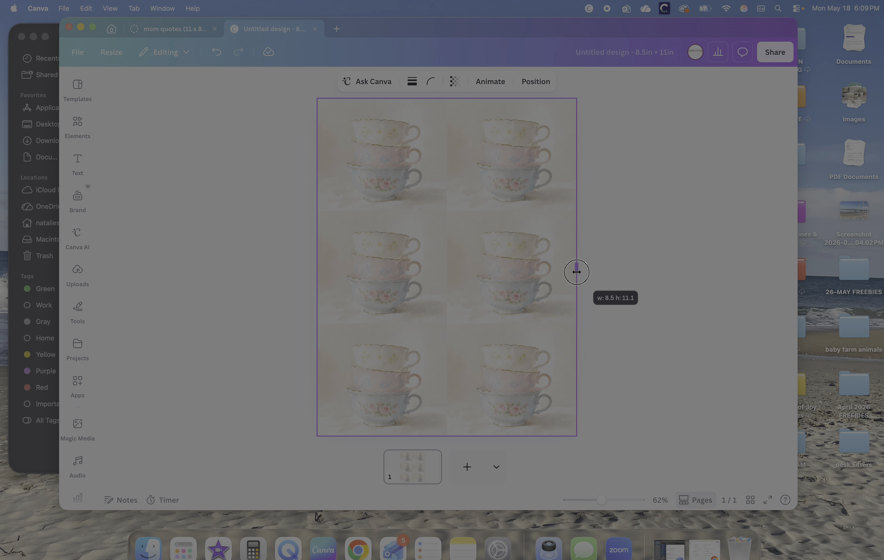
Finish stretching the teacup group so its right side meets the page edge at 8.5 in wide, and deselect it.
{"action": "left_click_drag", "start_coordinate": [576, 272], "coordinate": [577, 272]}
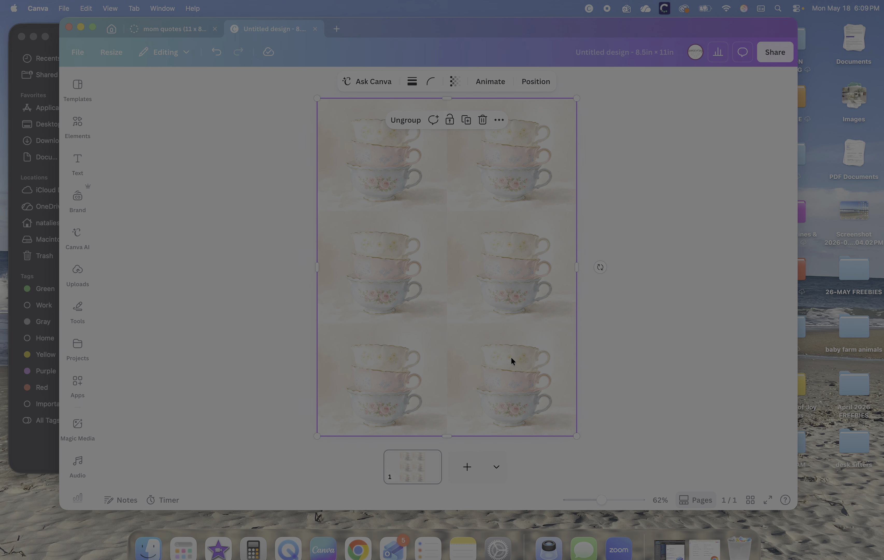
{"action": "left_click", "coordinate": [723, 255]}
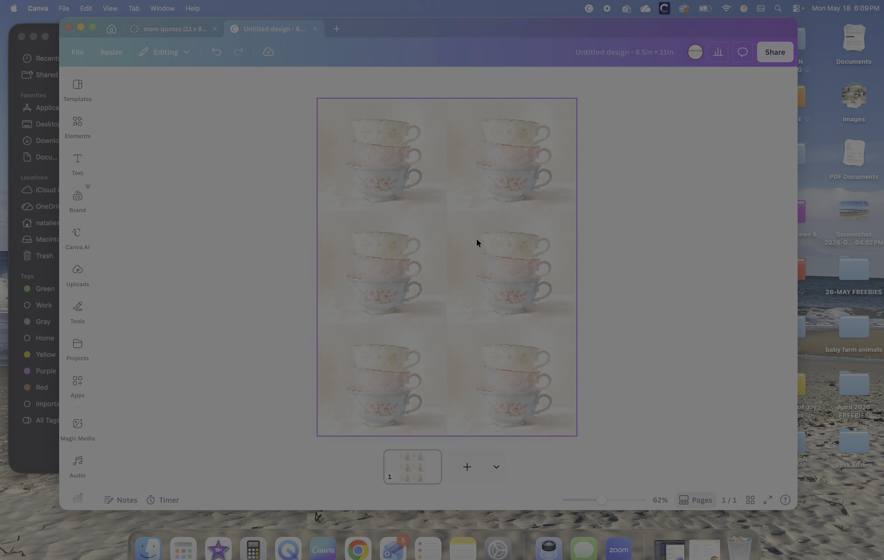
Download the design as a PDF Standard file and save it as teacups.pdf in the Downloads folder.
{"action": "left_click", "coordinate": [783, 58]}
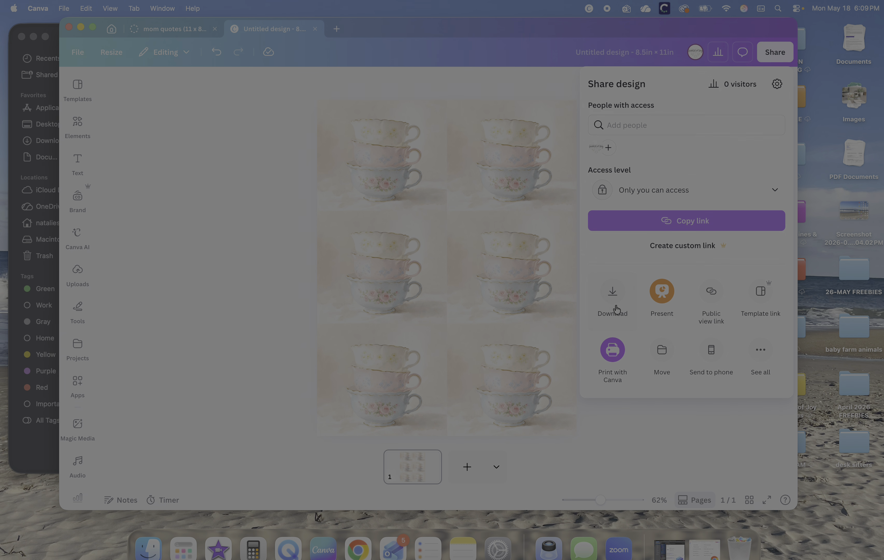
{"action": "left_click", "coordinate": [613, 302]}
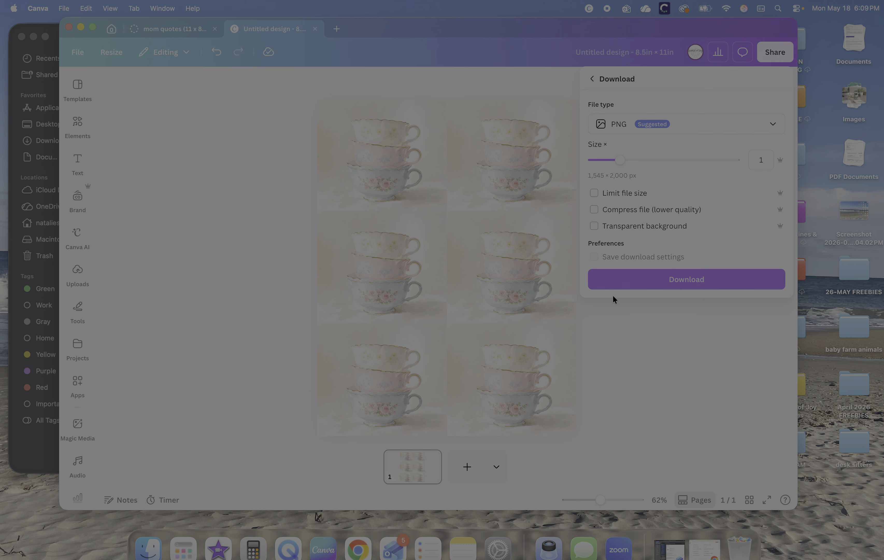
{"action": "left_click", "coordinate": [617, 126]}
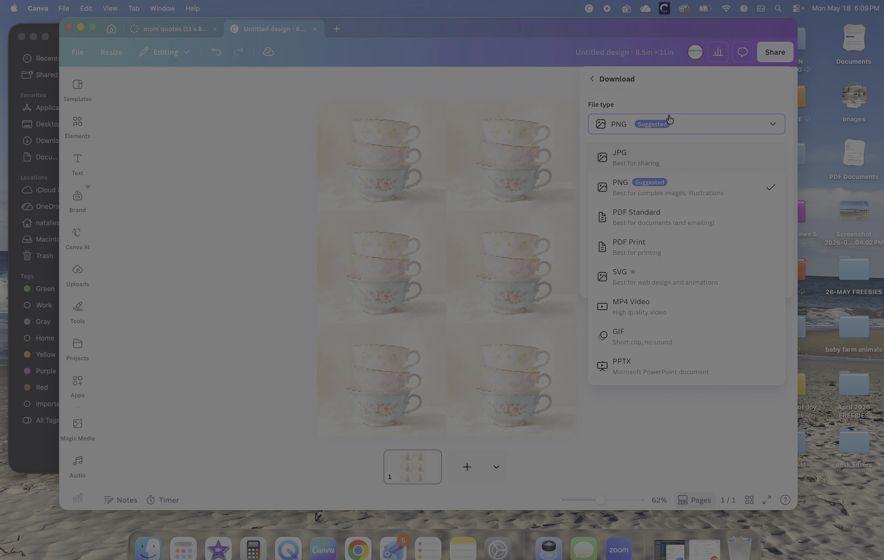
{"action": "left_click", "coordinate": [647, 215]}
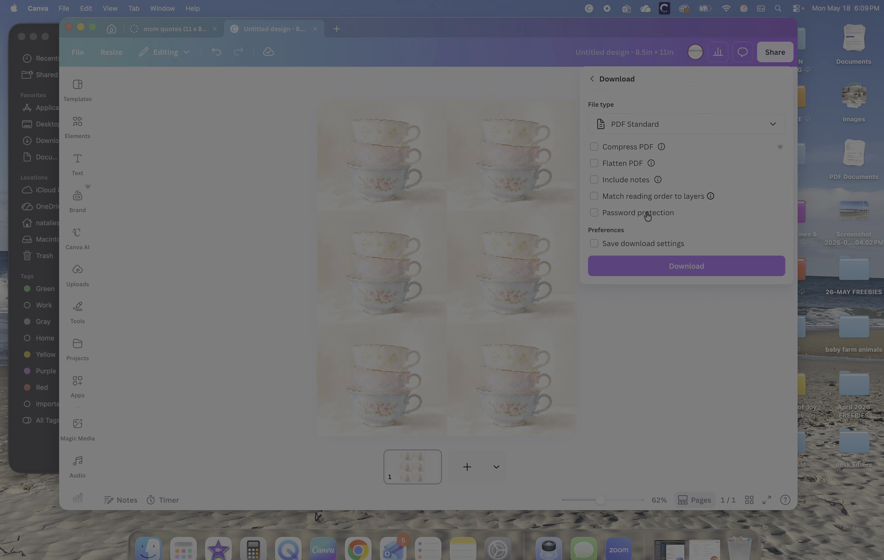
{"action": "left_click", "coordinate": [677, 265]}
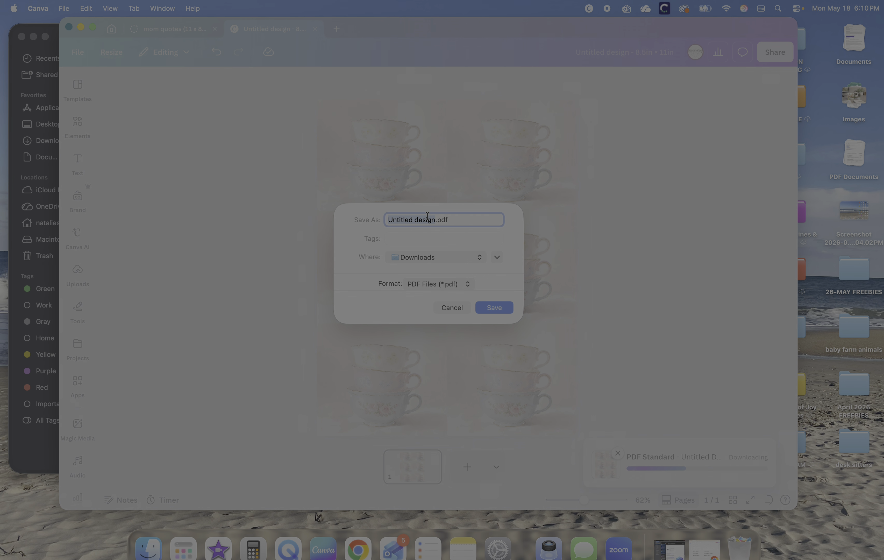
{"action": "type", "text": "teacups"}
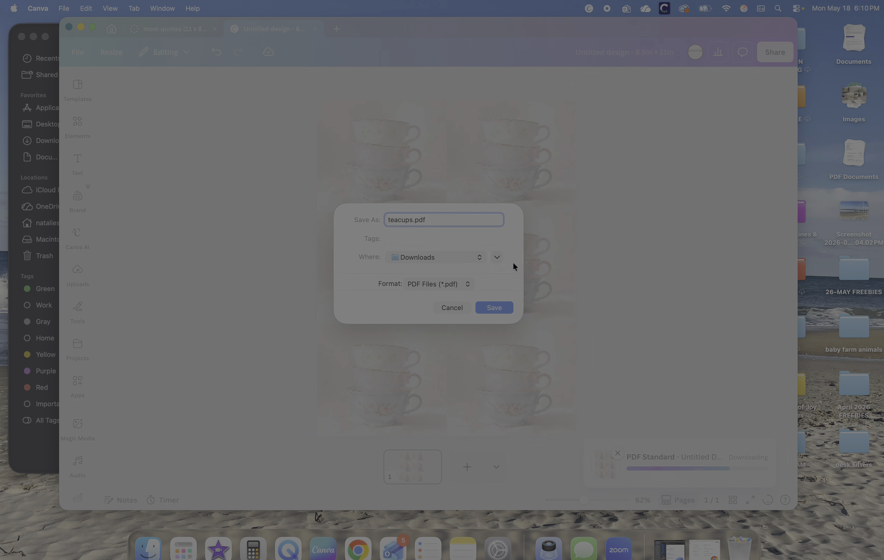
{"action": "left_click", "coordinate": [498, 307]}
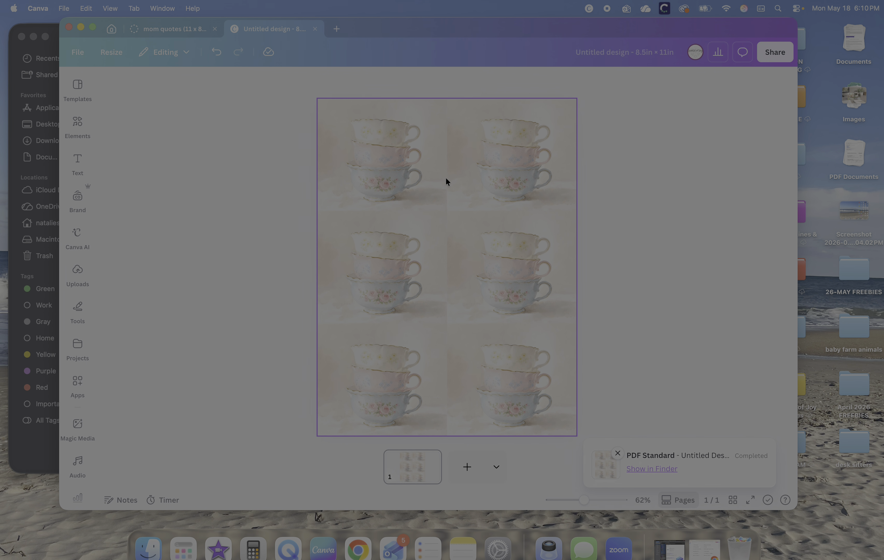
Switch to Finder, open teacups.pdf from the Downloads folder, and print one color copy on the HP Color LaserJet Pro.
{"action": "left_click", "coordinate": [49, 141]}
{"action": "left_click", "coordinate": [56, 142]}
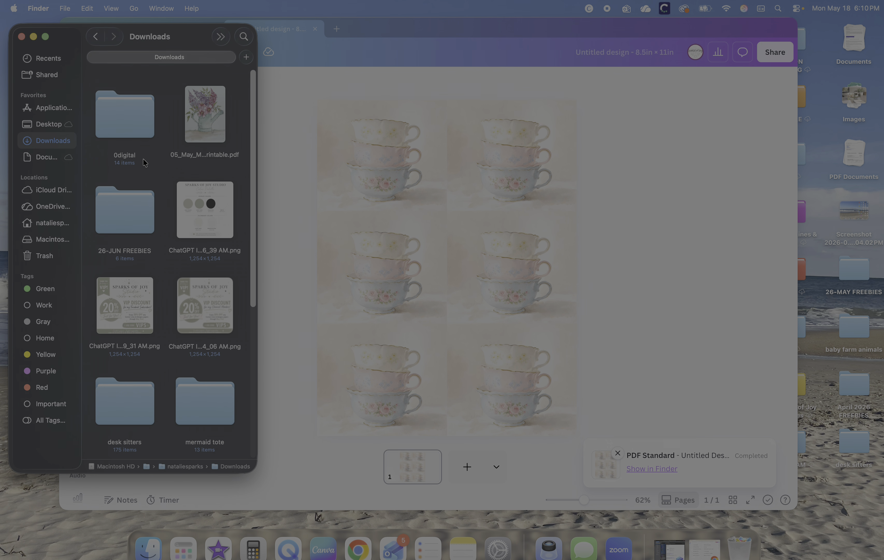
{"action": "scroll", "coordinate": [160, 156], "scroll_direction": "down", "scroll_amount": 8}
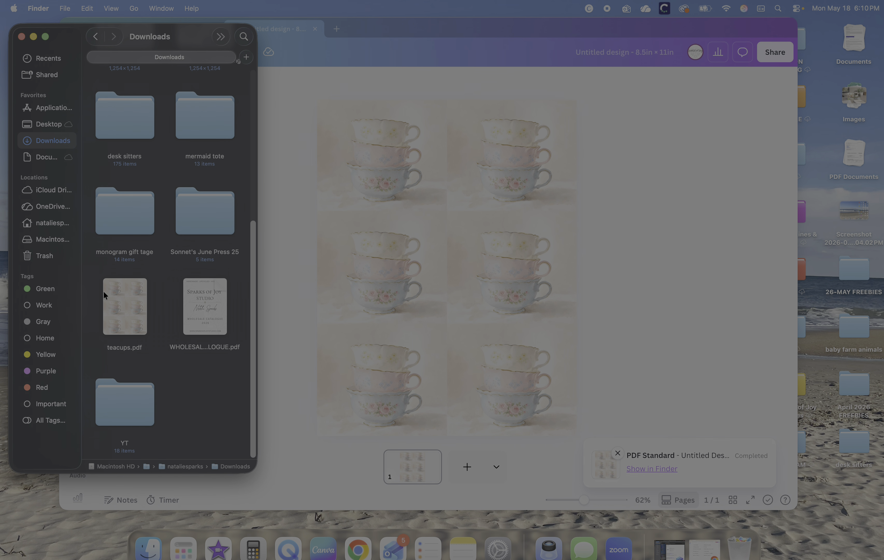
{"action": "double_click", "coordinate": [130, 313]}
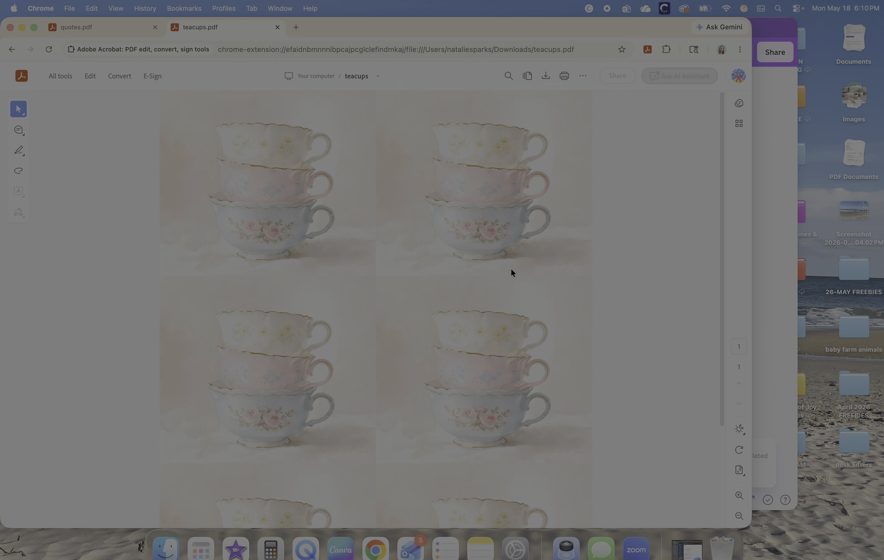
{"action": "left_click", "coordinate": [564, 75]}
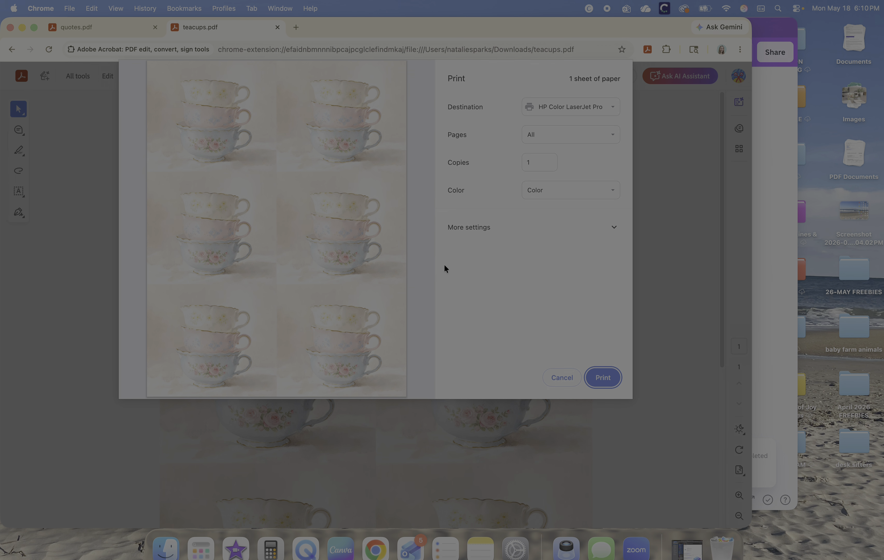
{"action": "left_click", "coordinate": [595, 378]}
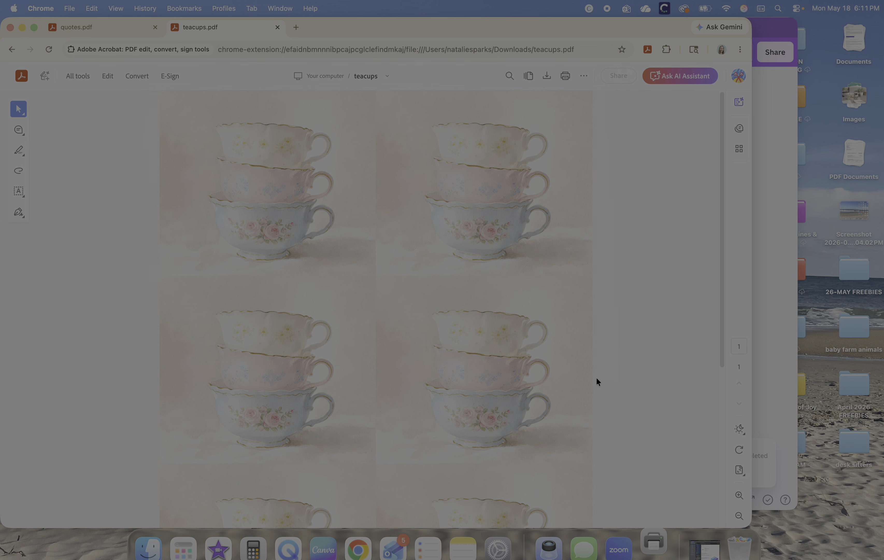